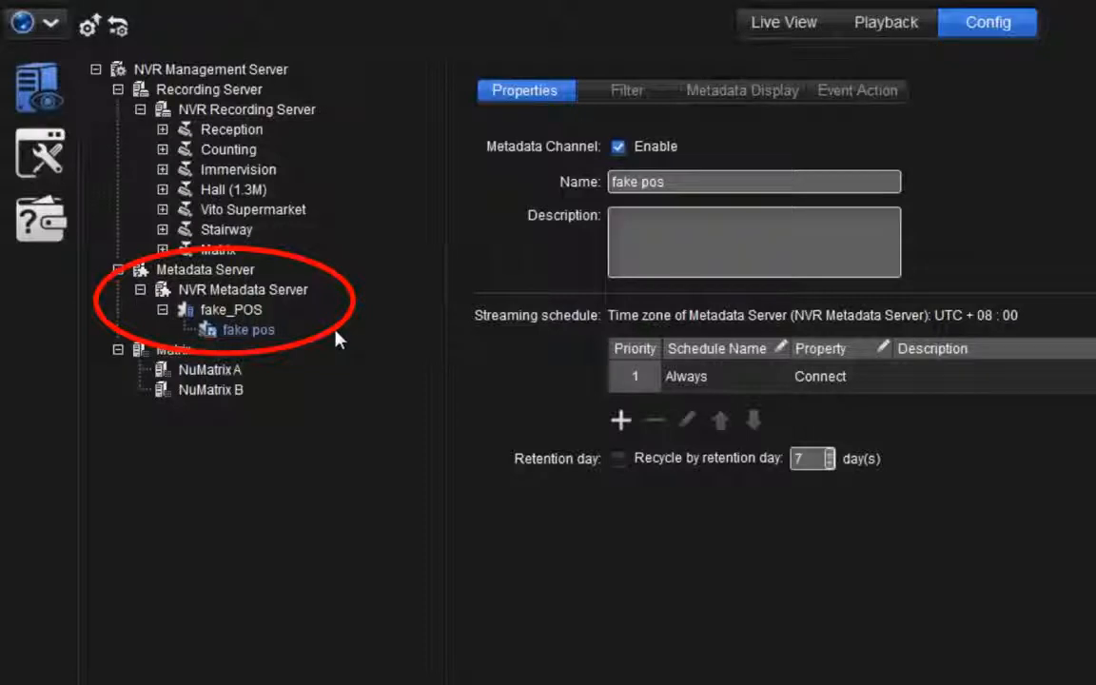
# Open the fake pos channel's filter settings and choose ASCII as the encoding option for filter (5)
pyautogui.click(670, 90)
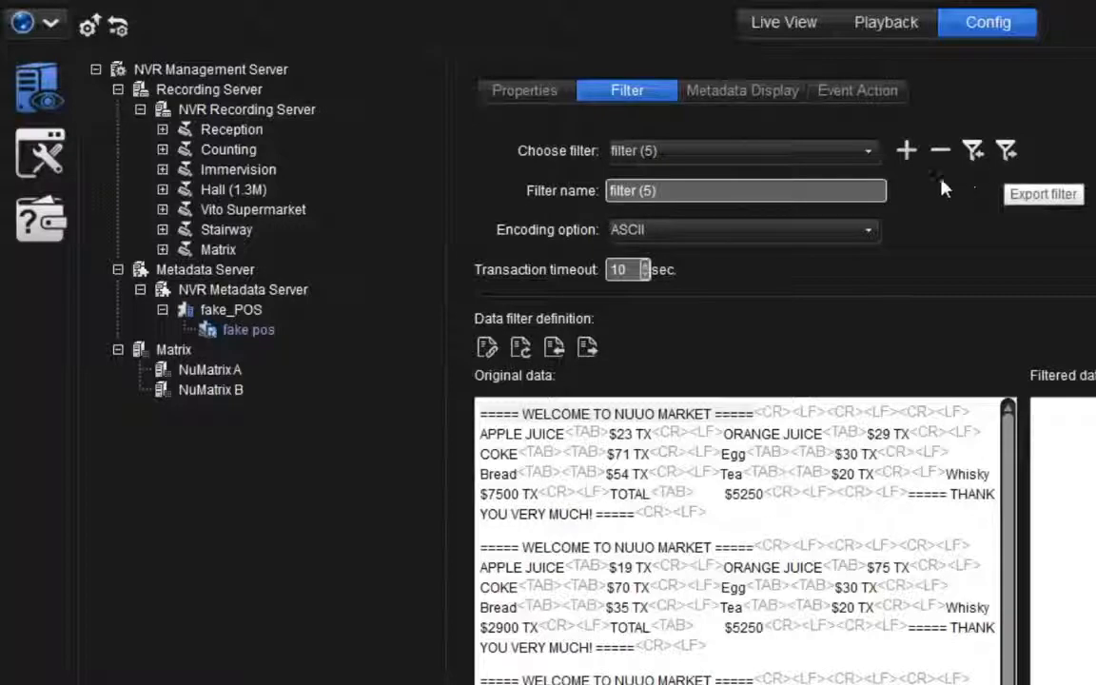
pyautogui.click(862, 189)
pyautogui.click(868, 235)
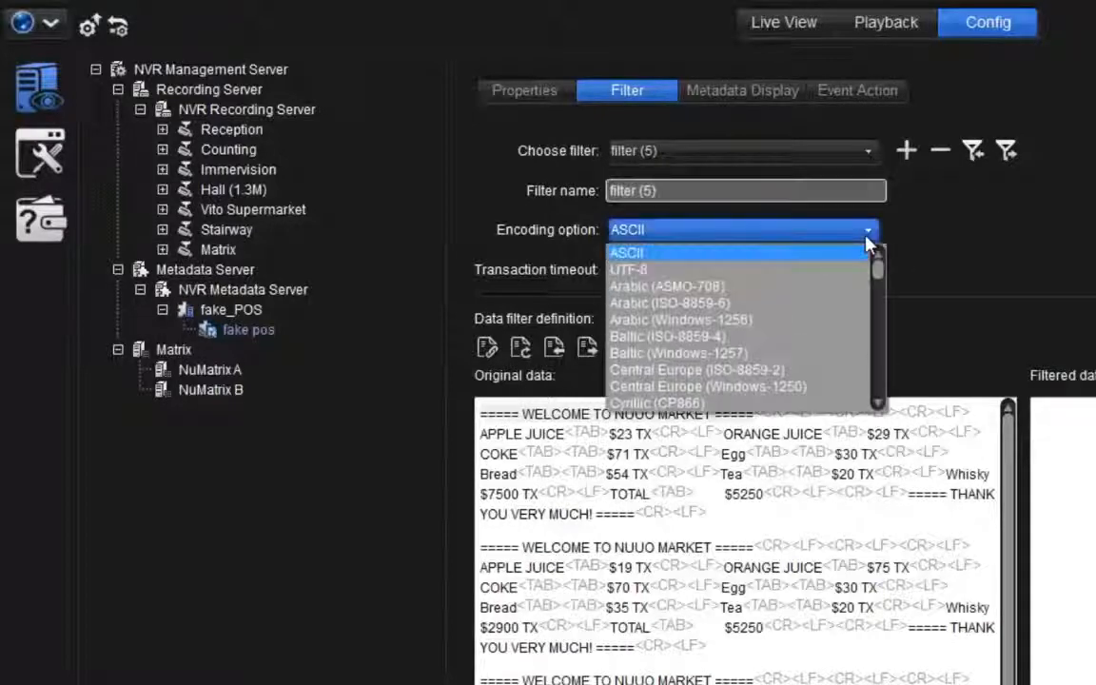
pyautogui.click(794, 252)
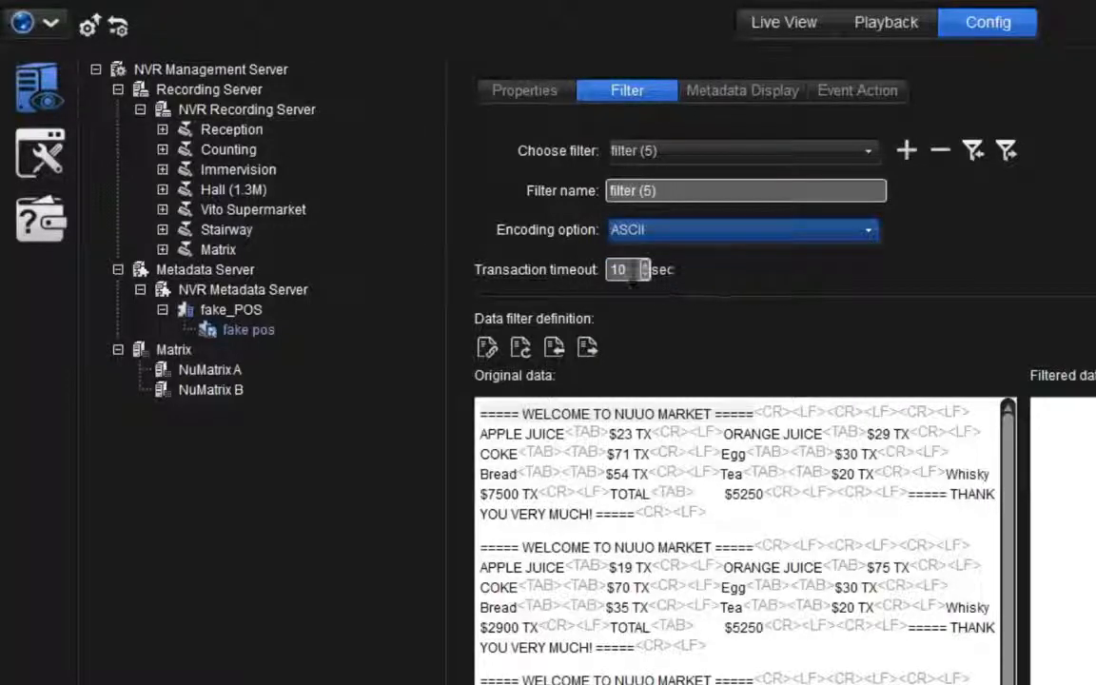
pyautogui.click(629, 270)
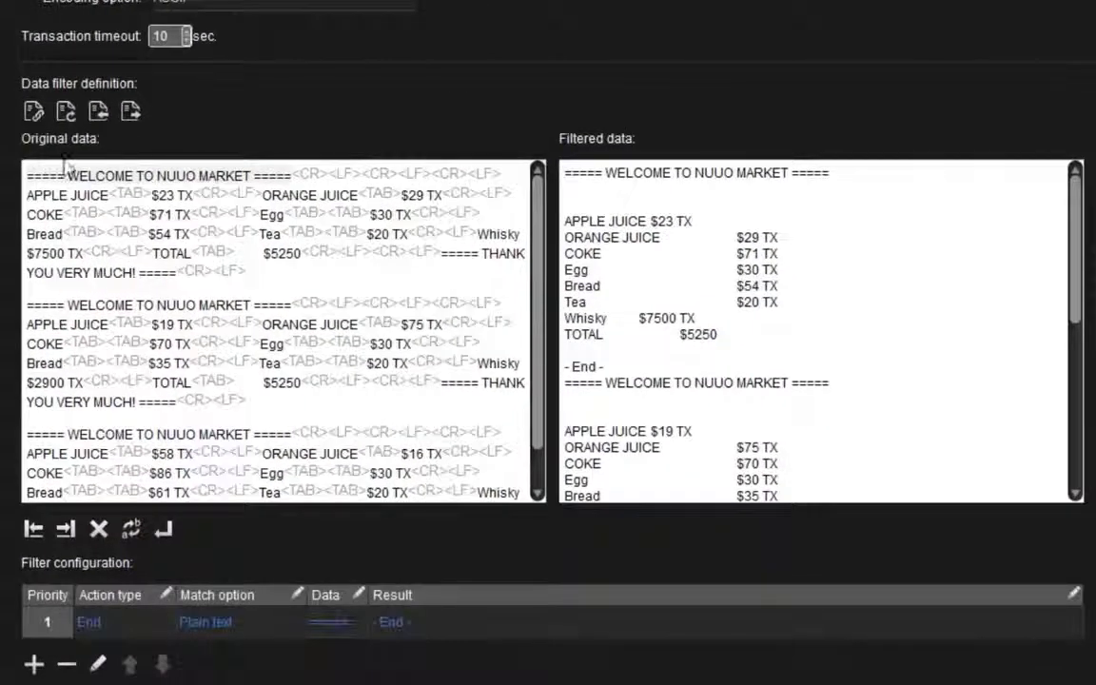
# Mark "===== WELCOME TO NUUO MARKET =====" in the original data as the transaction start
pyautogui.click(28, 173)
pyautogui.moveTo(29, 179); pyautogui.dragTo(55, 551)
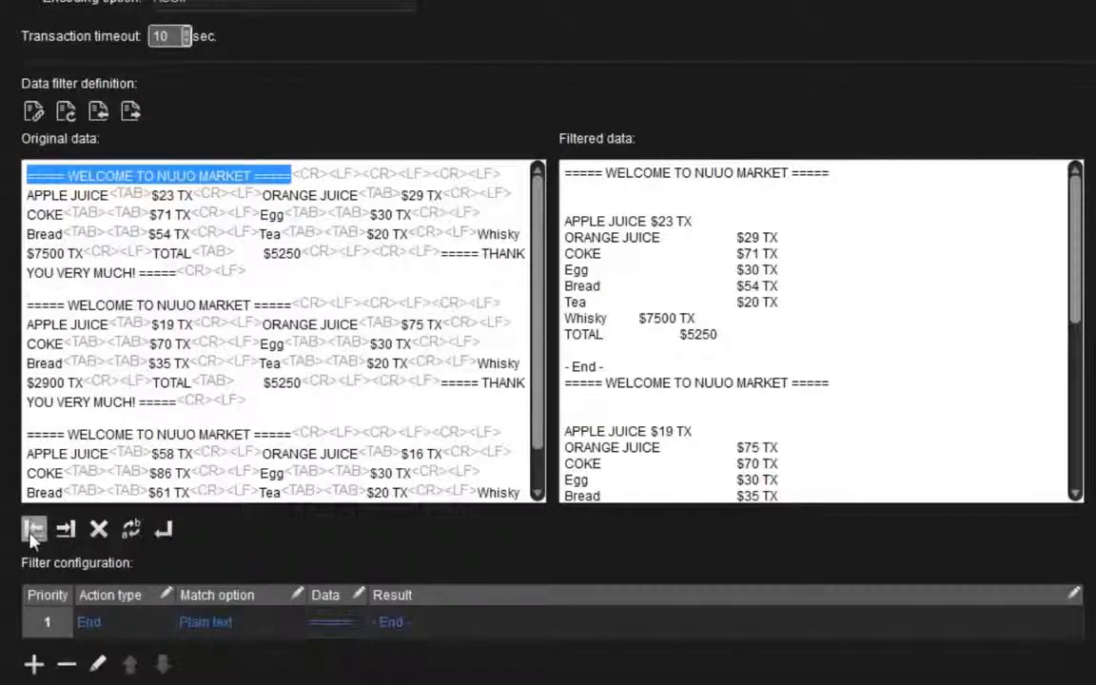
pyautogui.click(32, 532)
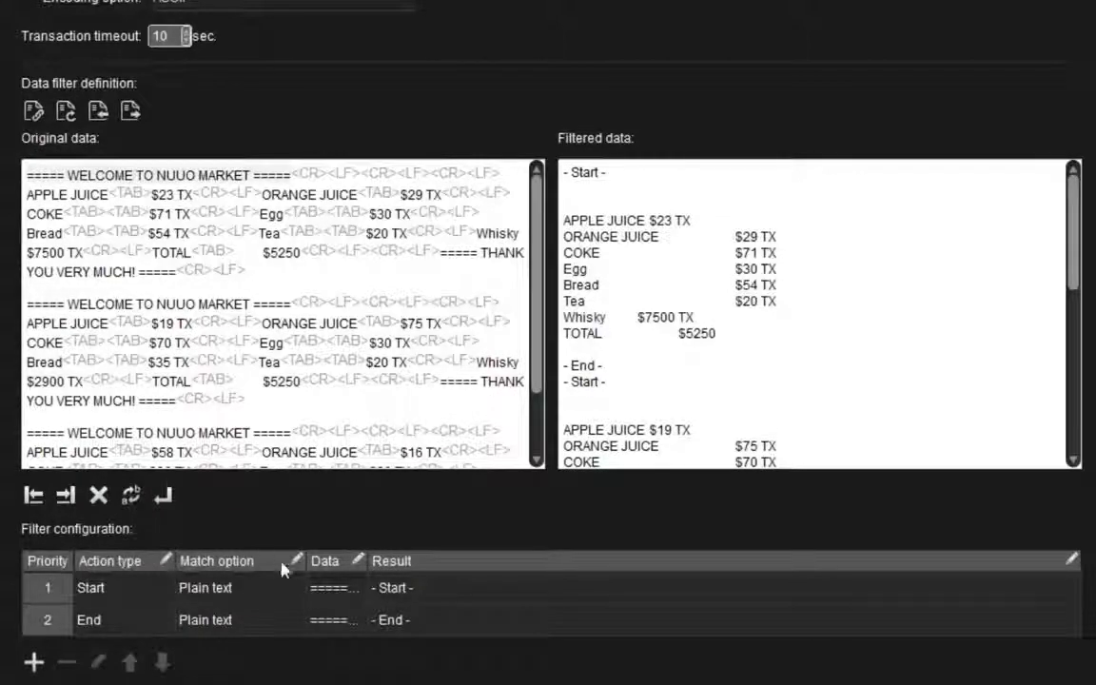
# Examine the match options offered for the Start rule in the filter configuration
pyautogui.click(336, 588)
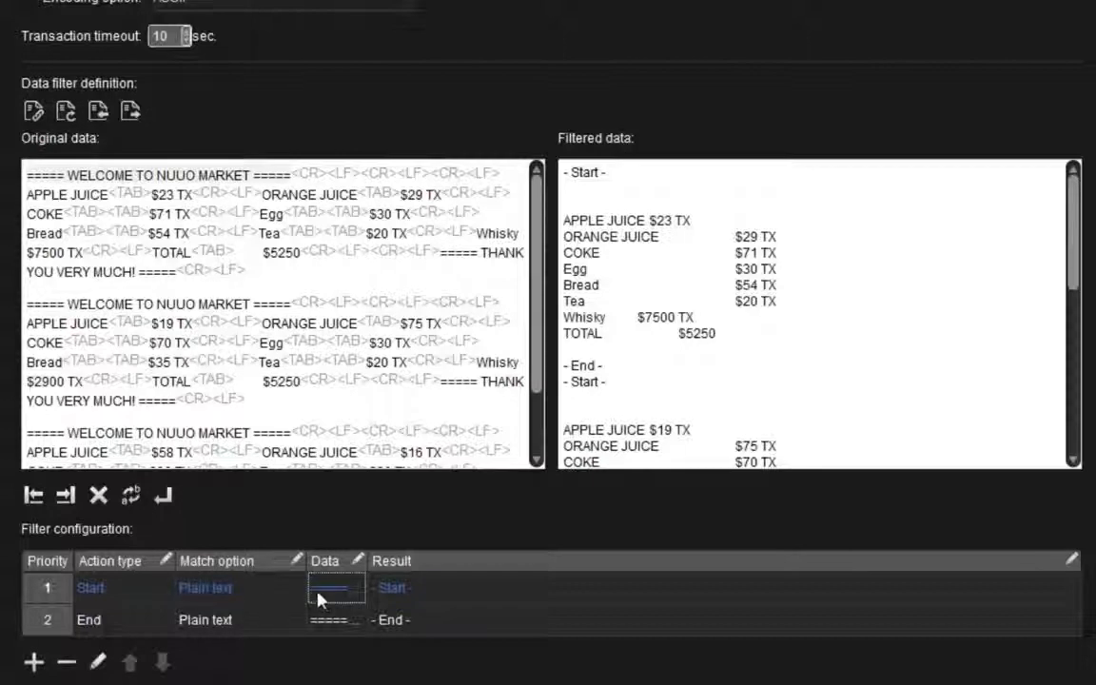
pyautogui.click(294, 591)
pyautogui.click(295, 591)
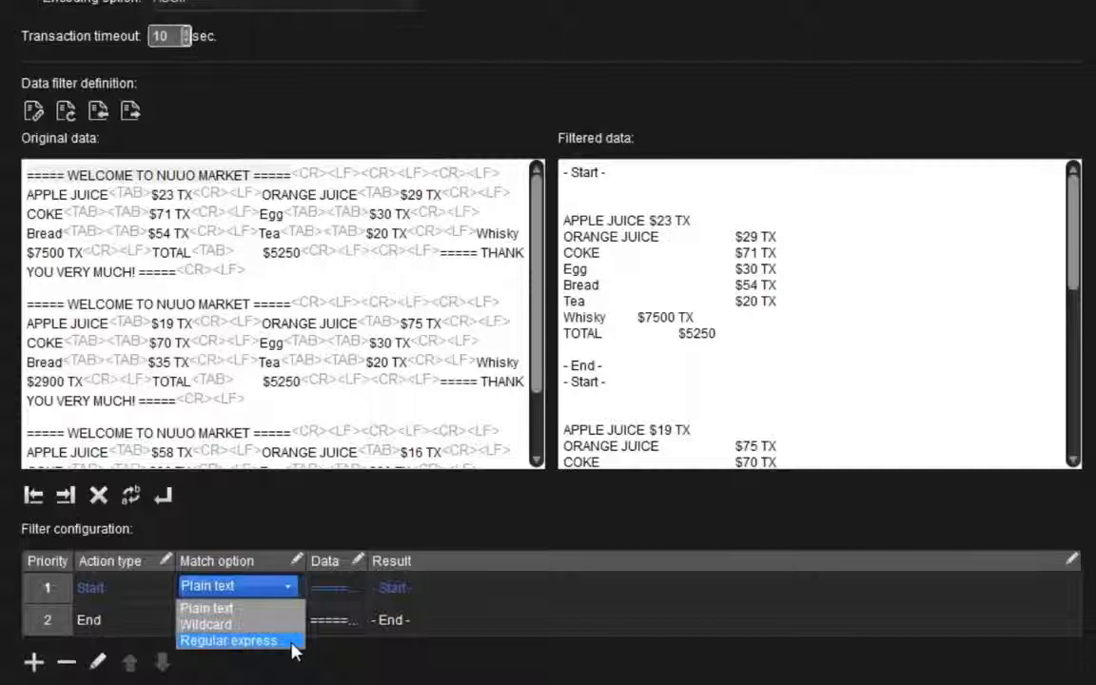
pyautogui.click(296, 673)
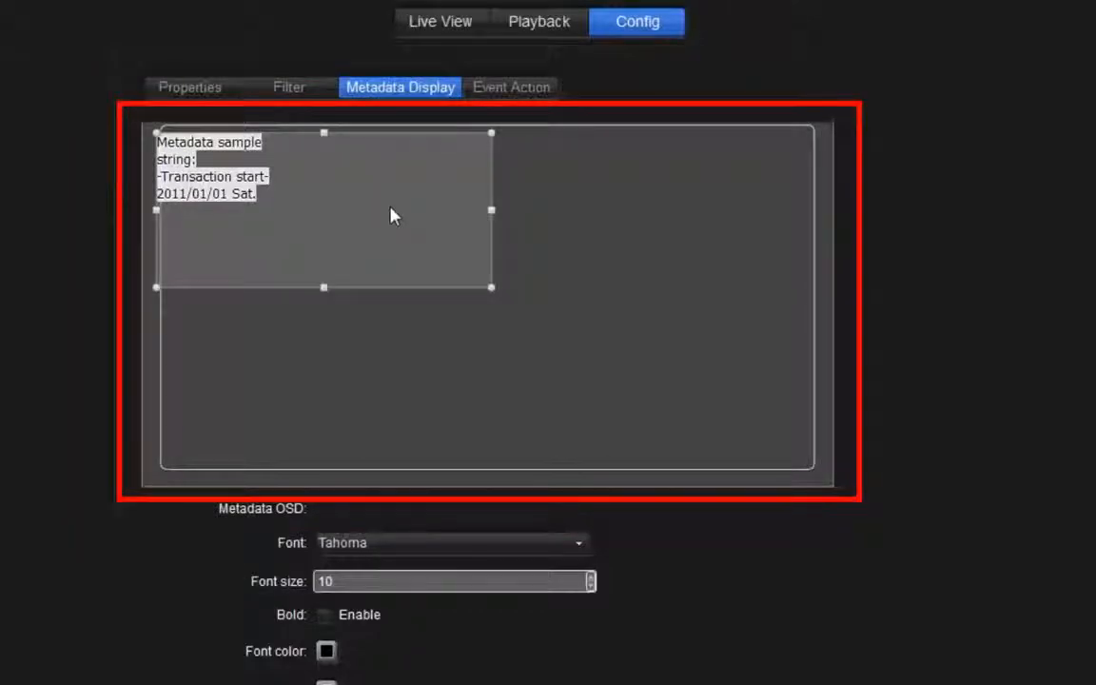
# Move the metadata text box slightly down to the left edge of the display preview and enable bold text
pyautogui.moveTo(391, 214)
pyautogui.mouseDown()
pyautogui.moveTo(731, 286)
pyautogui.moveTo(585, 457)
pyautogui.moveTo(591, 187)
pyautogui.moveTo(671, 382)
pyautogui.moveTo(376, 247)
pyautogui.mouseUp()
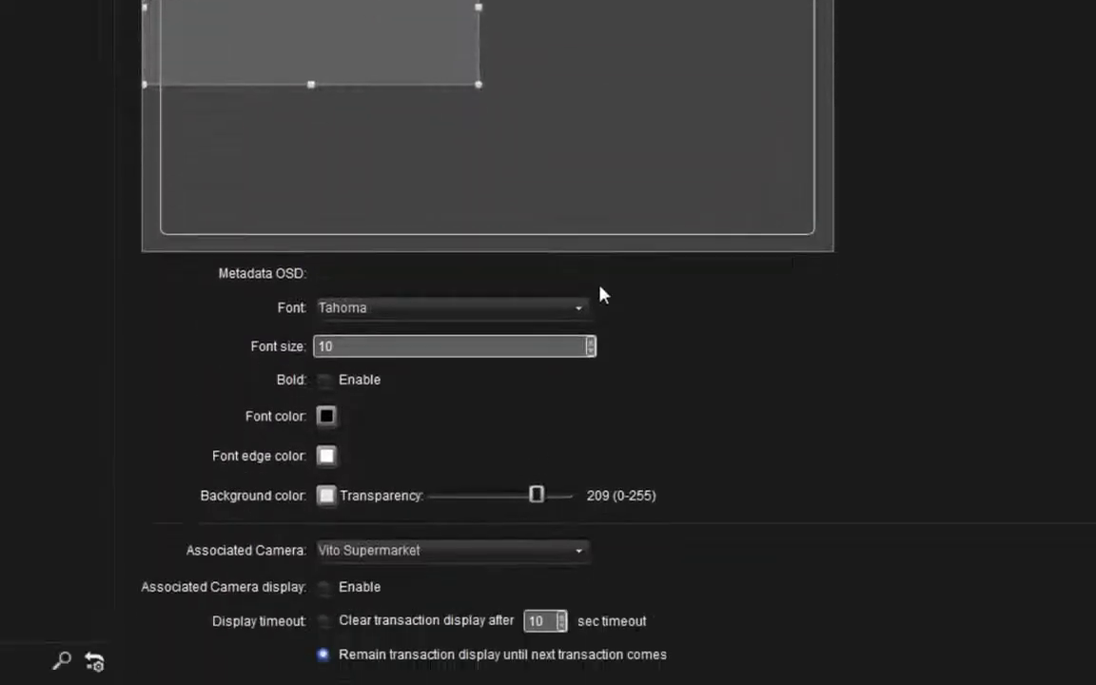
pyautogui.click(590, 542)
pyautogui.click(586, 309)
pyautogui.click(586, 310)
pyautogui.click(546, 346)
pyautogui.click(324, 379)
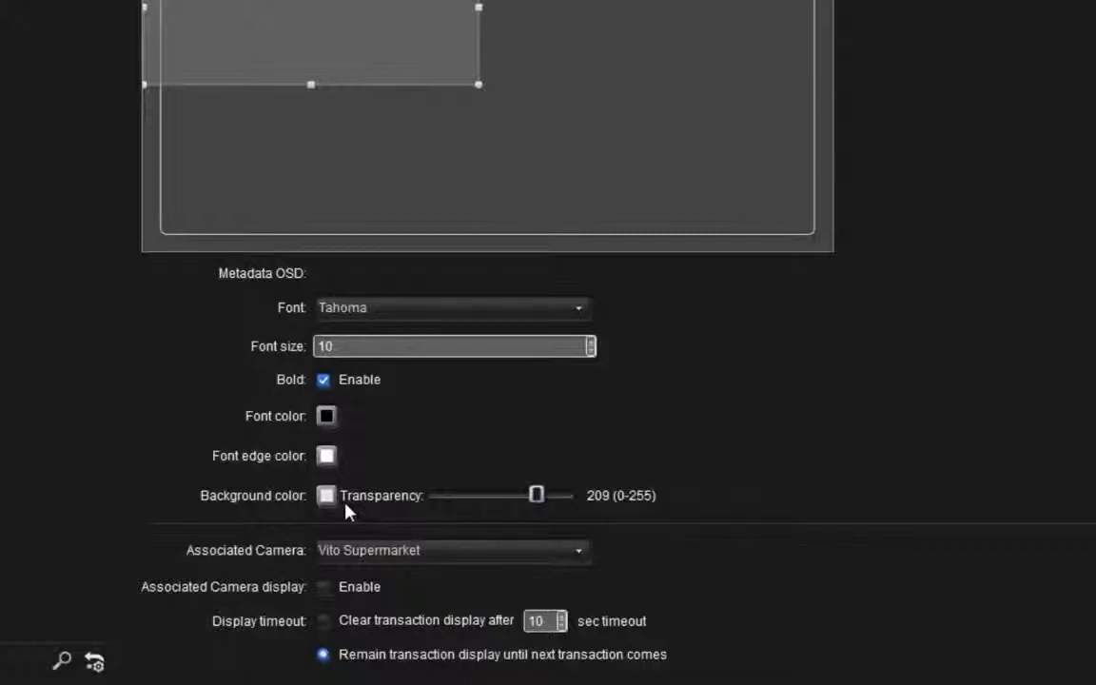
# Associate the Vito Supermarket camera with its display enabled, and keep the transaction display until the next transaction comes
pyautogui.click(580, 552)
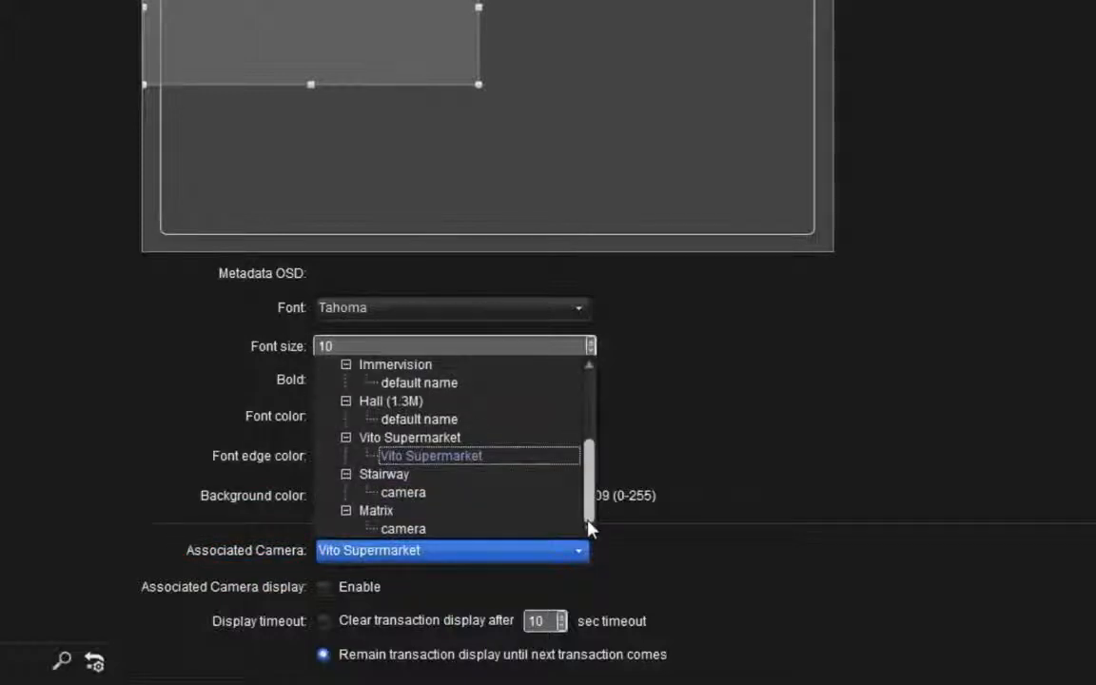
pyautogui.click(544, 458)
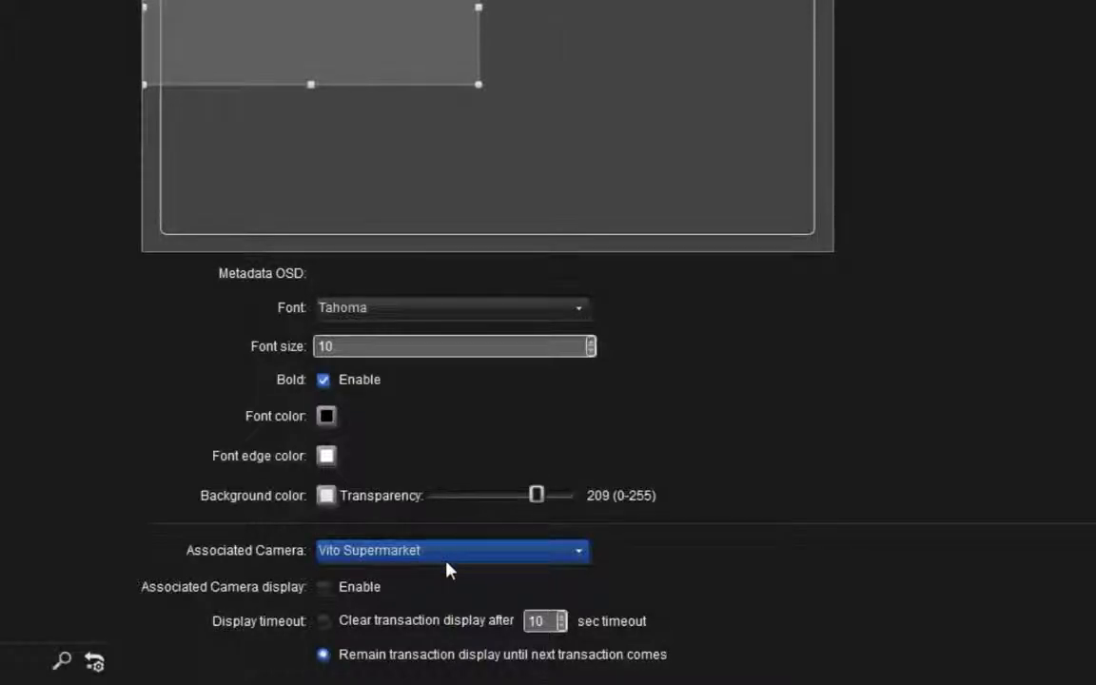
pyautogui.click(323, 590)
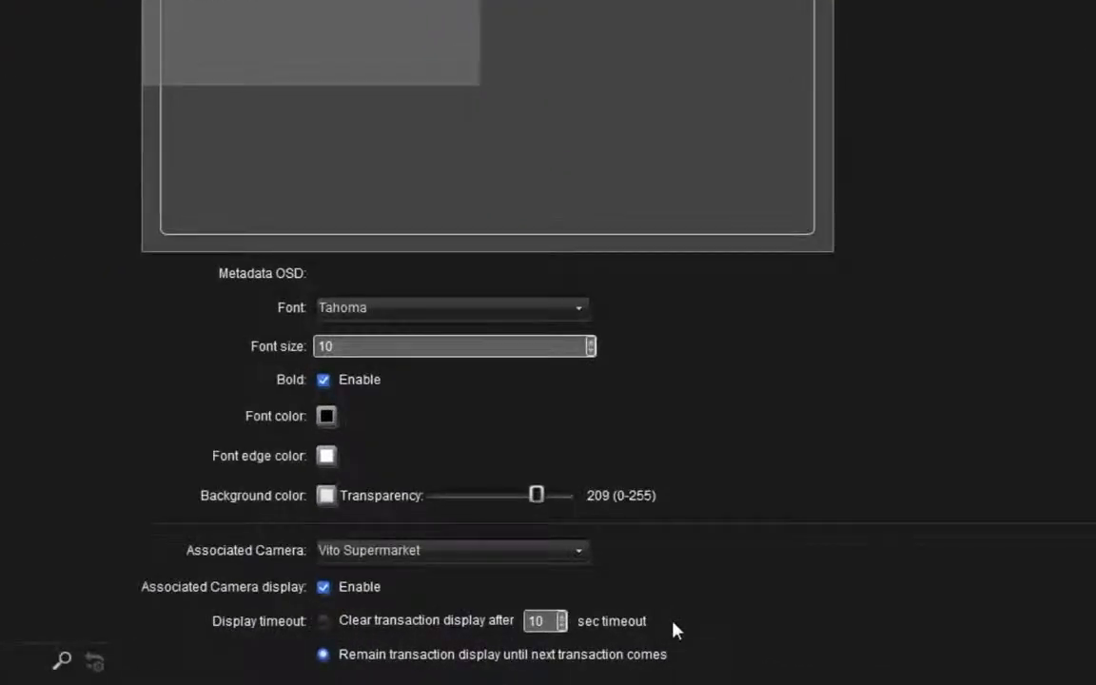
pyautogui.click(323, 621)
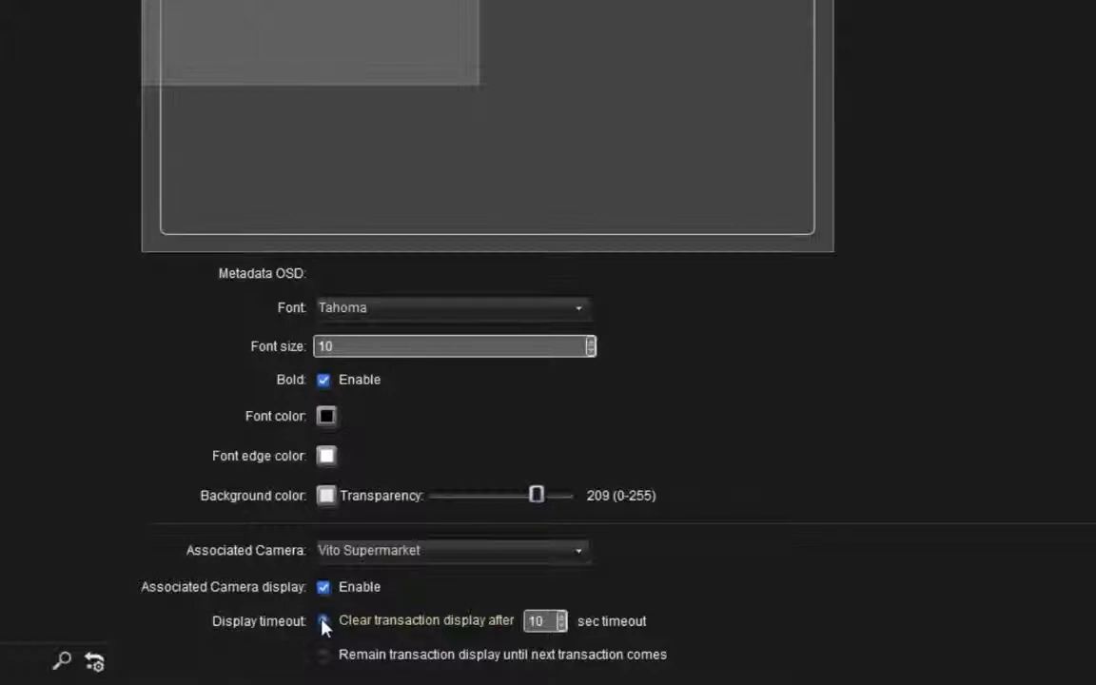
pyautogui.click(325, 655)
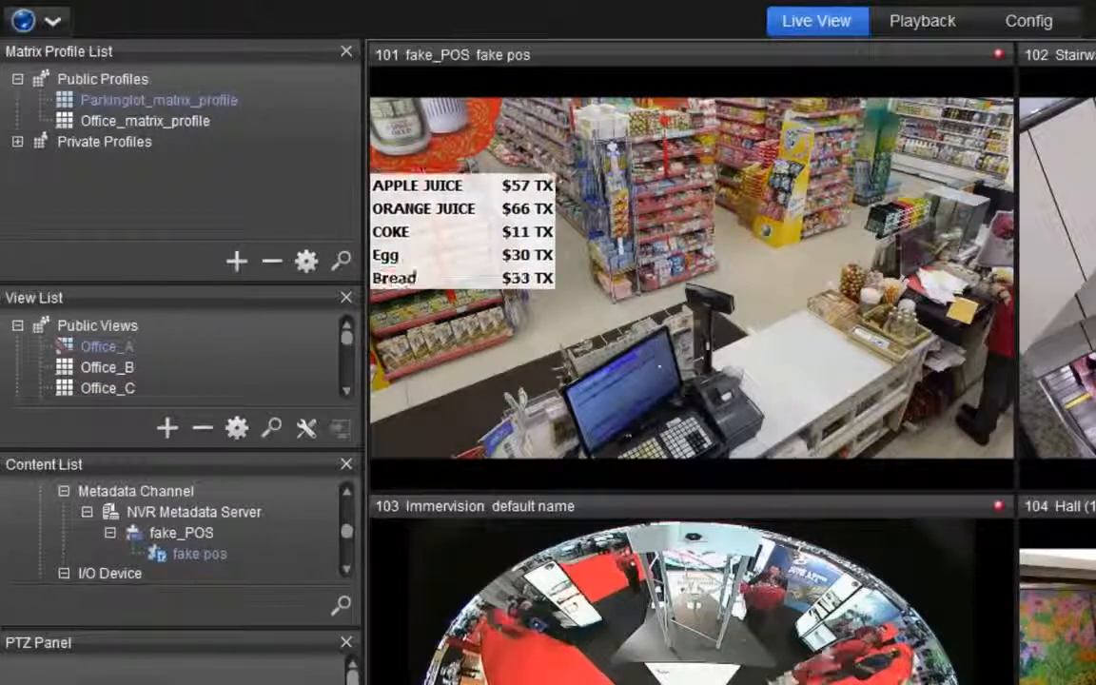
pyautogui.click(756, 324)
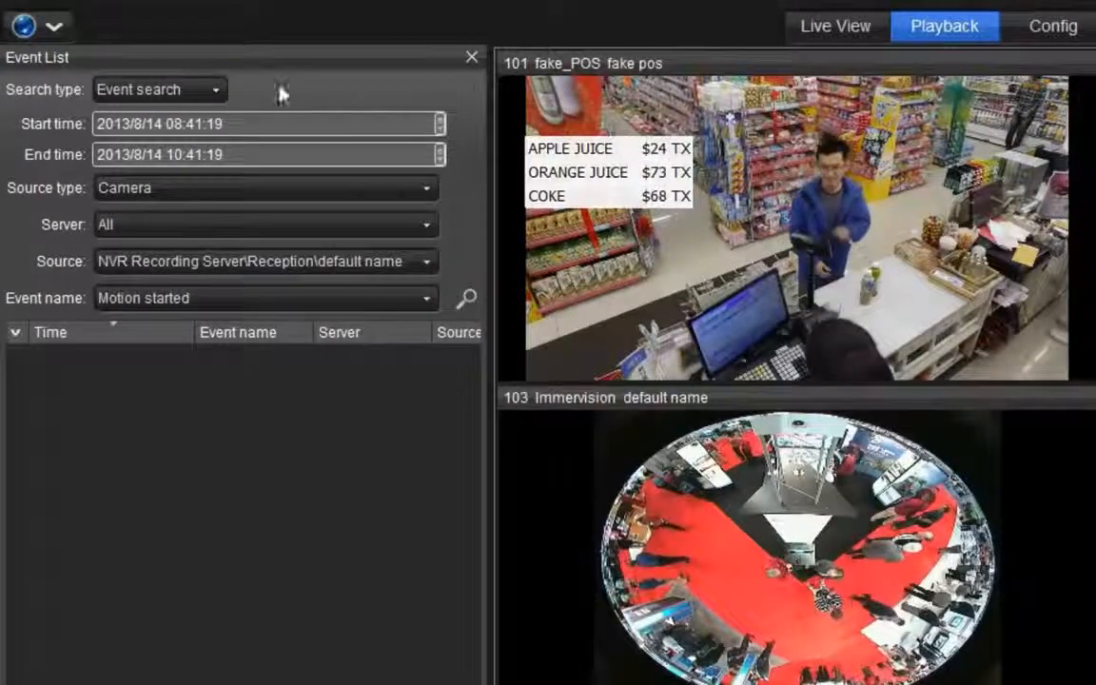
# Set the playback event list's search type to Metadata search and choose the fake pos channel among the sources
pyautogui.click(219, 95)
pyautogui.click(214, 137)
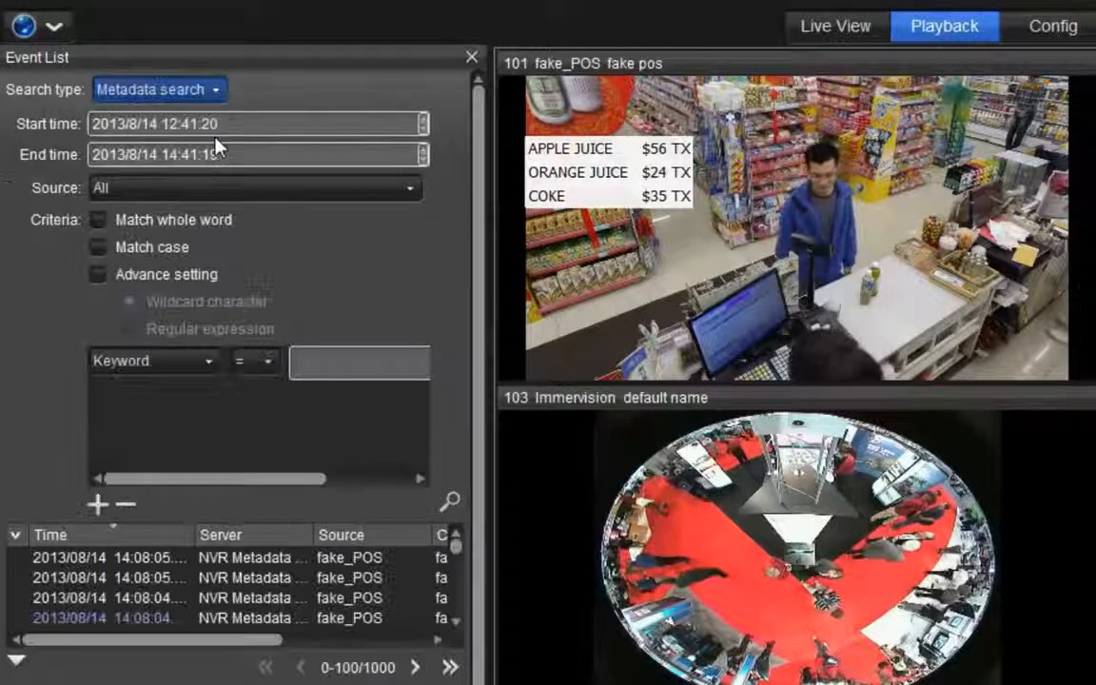
pyautogui.click(243, 158)
pyautogui.click(249, 194)
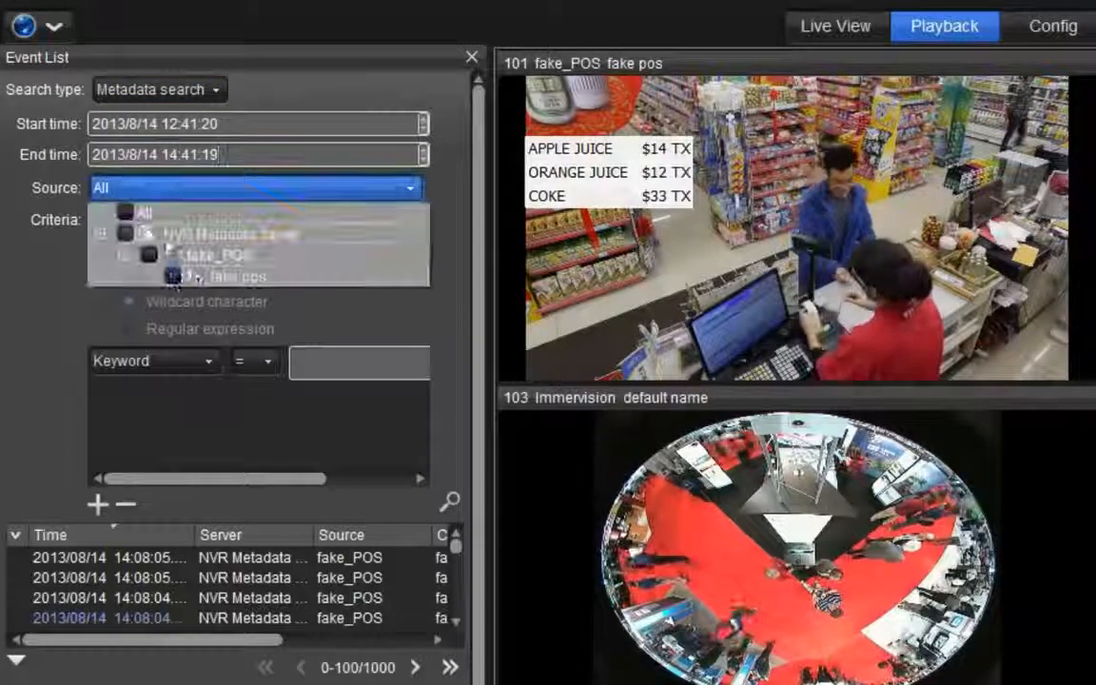
pyautogui.click(172, 276)
pyautogui.click(288, 300)
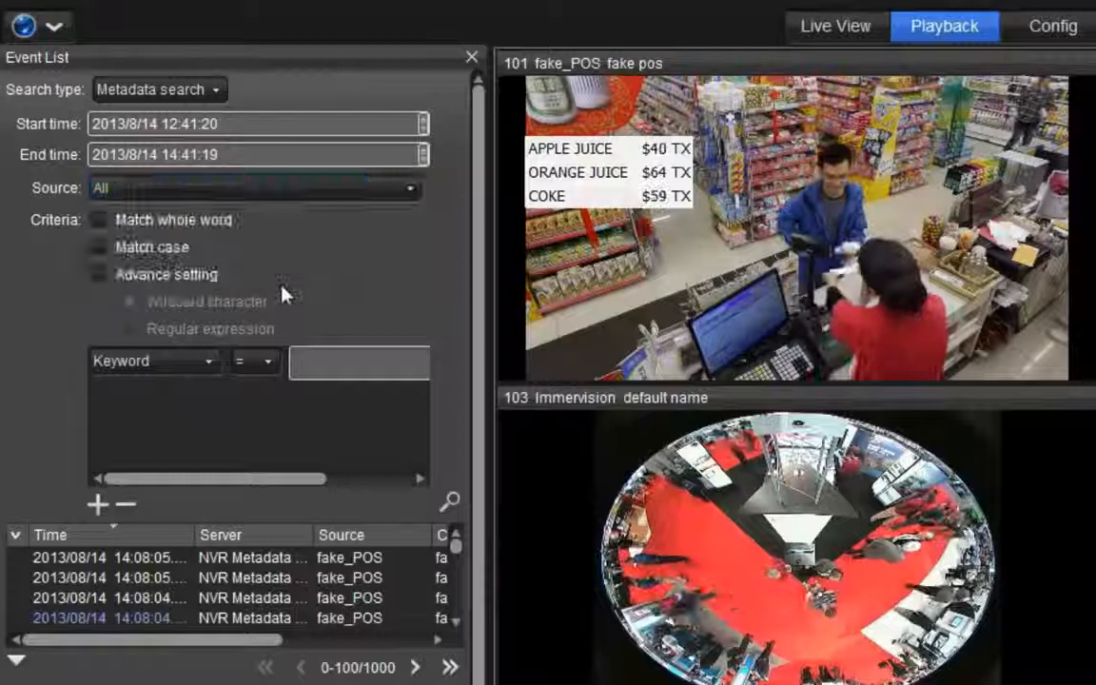
# Search the metadata for the keyword "apple" with whole-word matching enabled
pyautogui.click(99, 220)
pyautogui.click(339, 367)
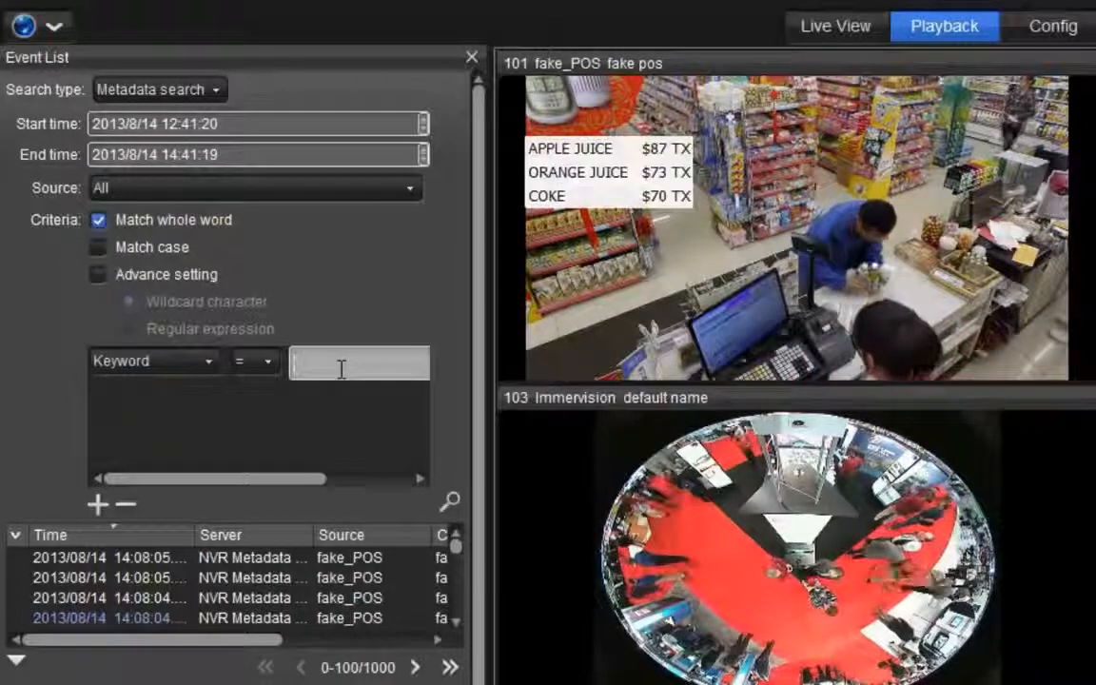
pyautogui.write('apple')
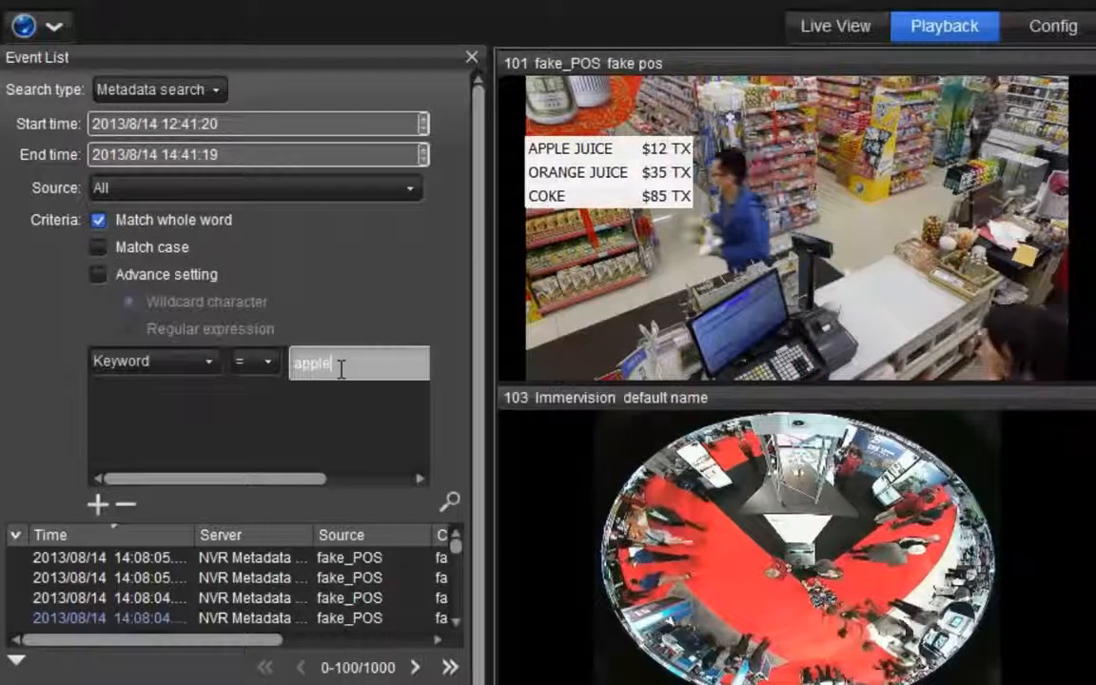
pyautogui.click(453, 504)
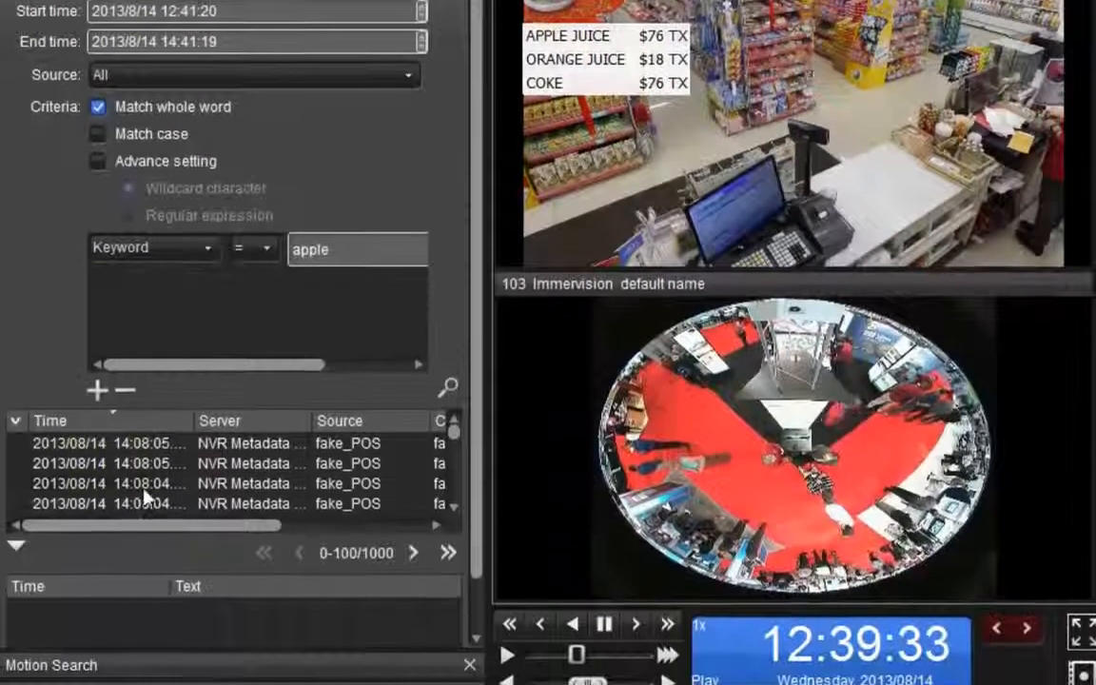
# Open the recorded video of the fourth listed fake_POS search result and play it
pyautogui.click(145, 499)
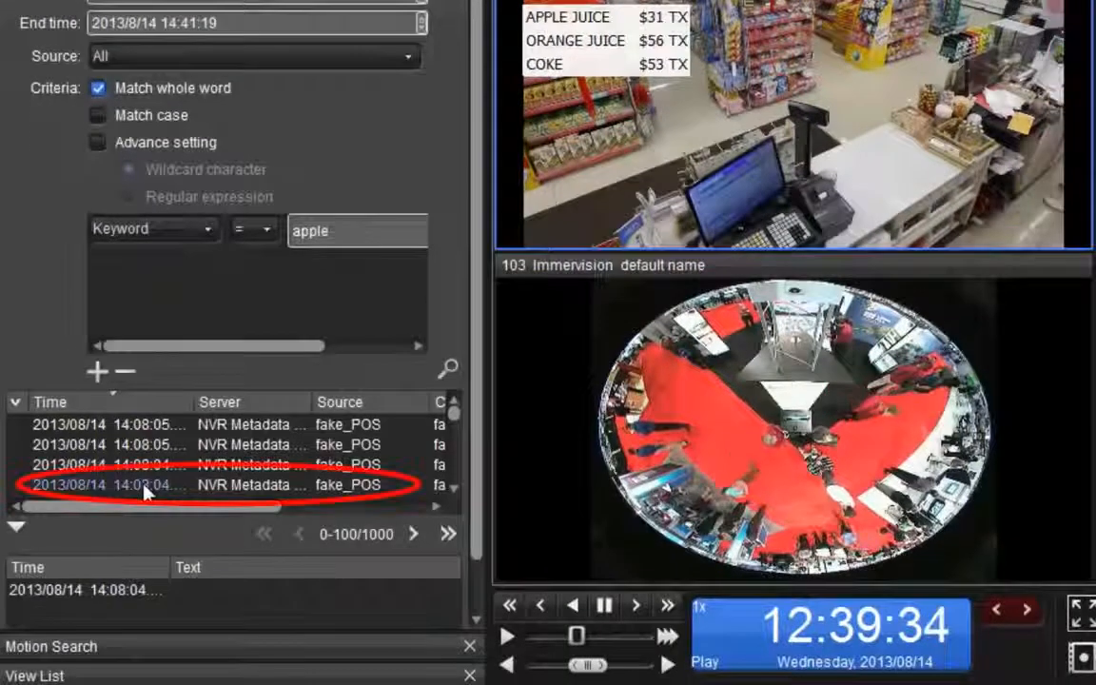
pyautogui.doubleClick(145, 485)
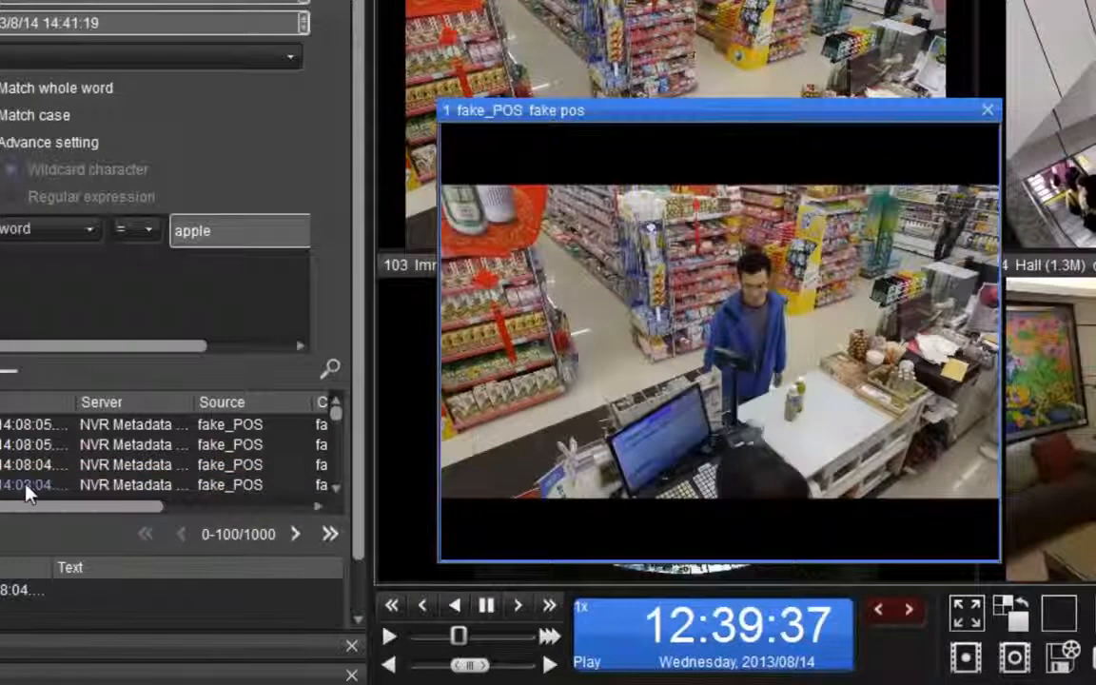
pyautogui.moveTo(831, 484)
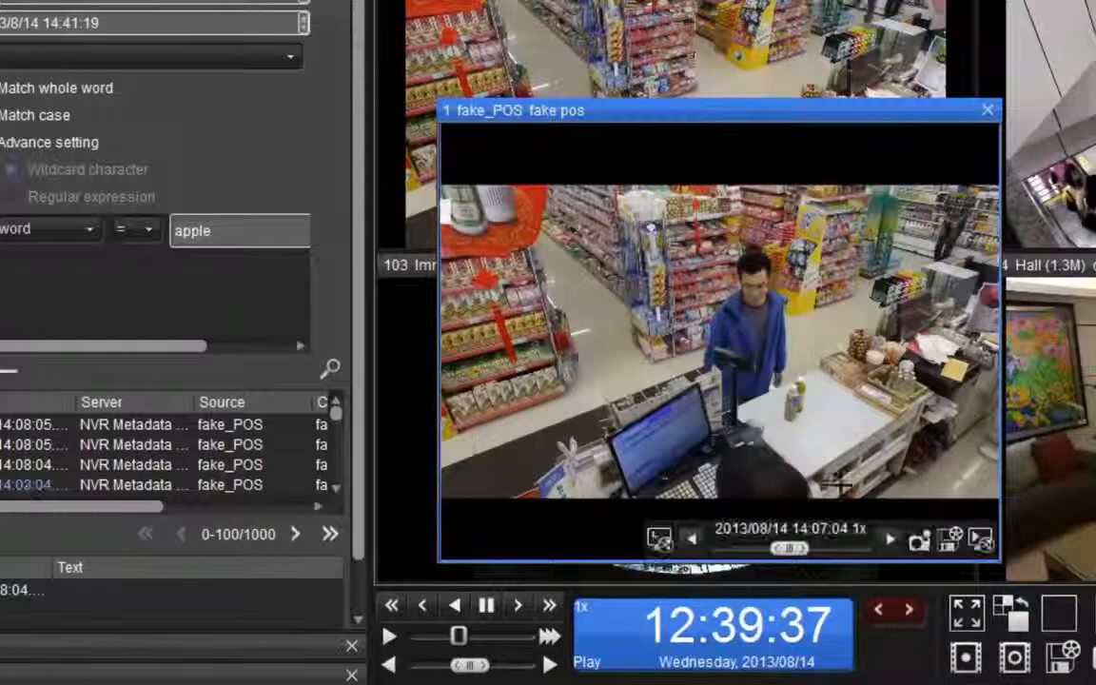
pyautogui.click(889, 540)
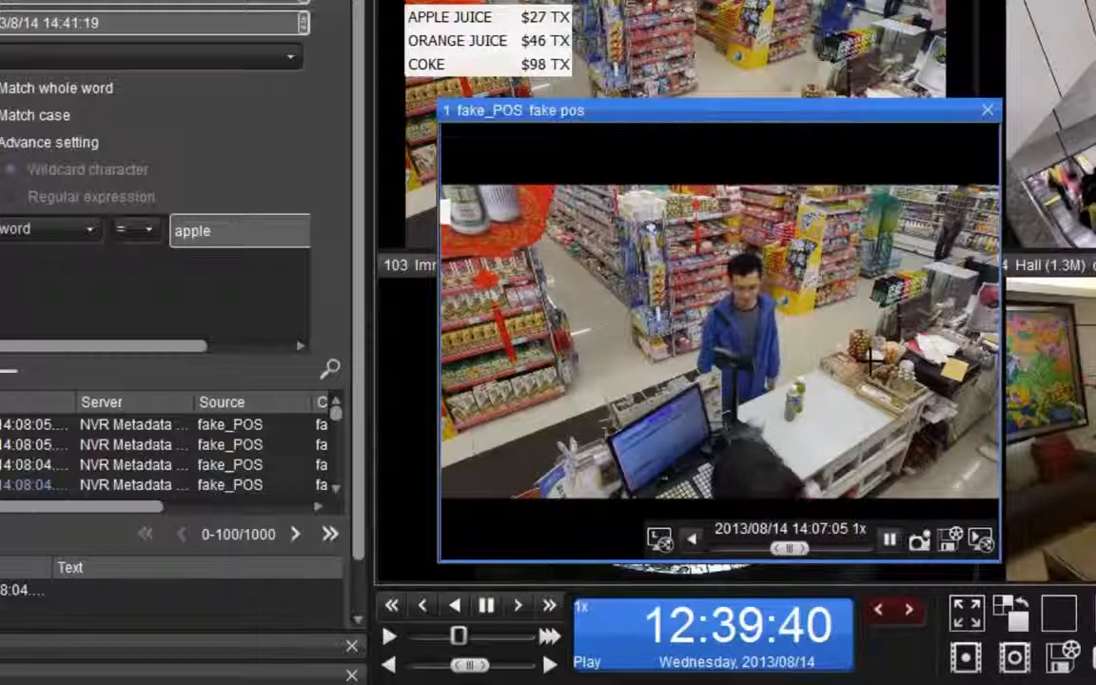